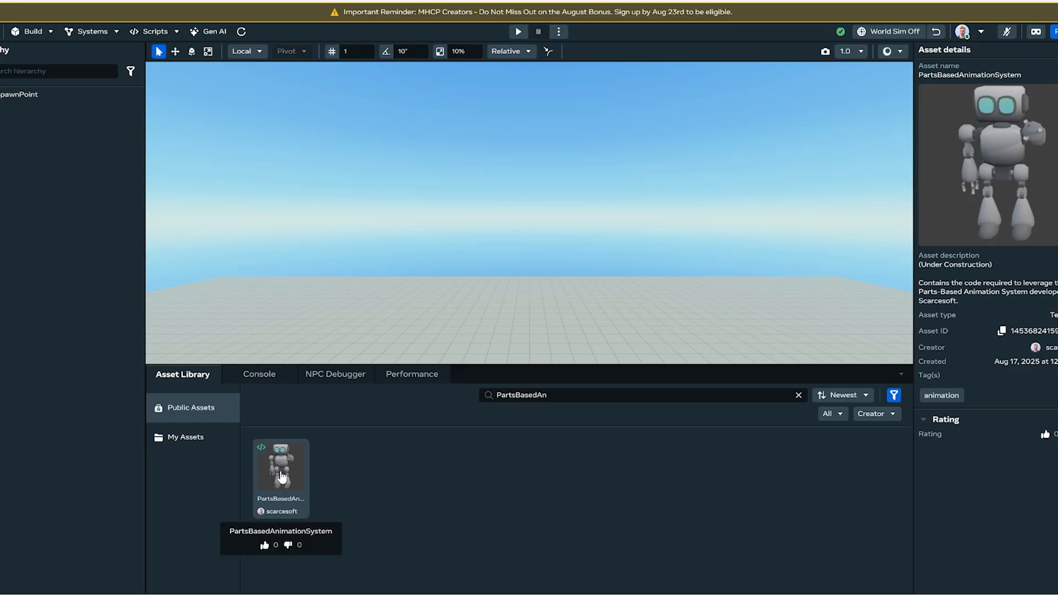
Add the PartsBasedAnimationSystem public asset to the world, and open the BeepyBoop folder inside PartsBasedAnimation in your own assets
{"action": "left_click_drag", "start_coordinate": [282, 477], "coordinate": [399, 286]}
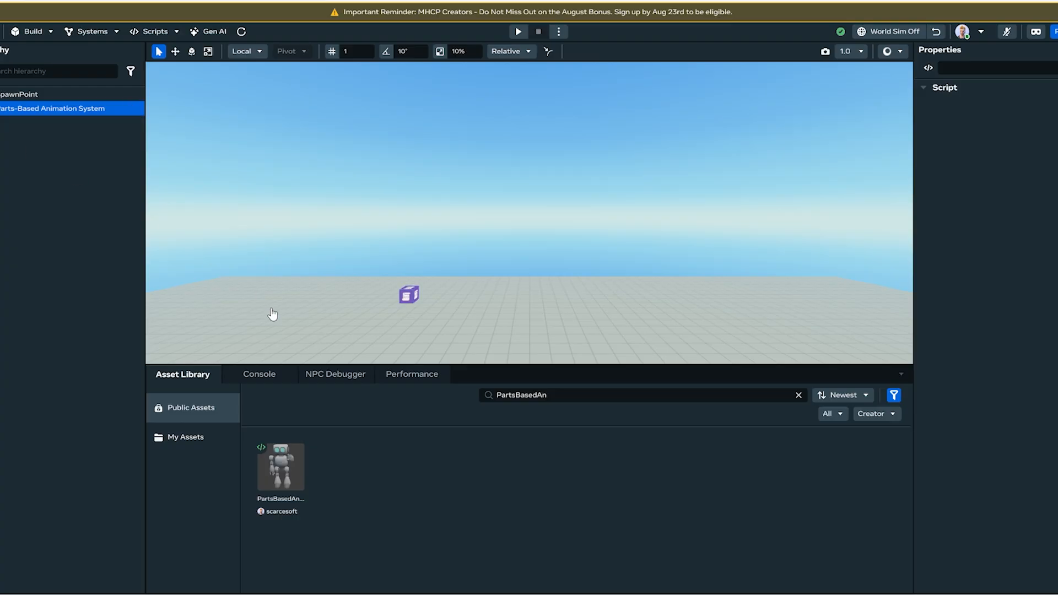
{"action": "left_click", "coordinate": [189, 437]}
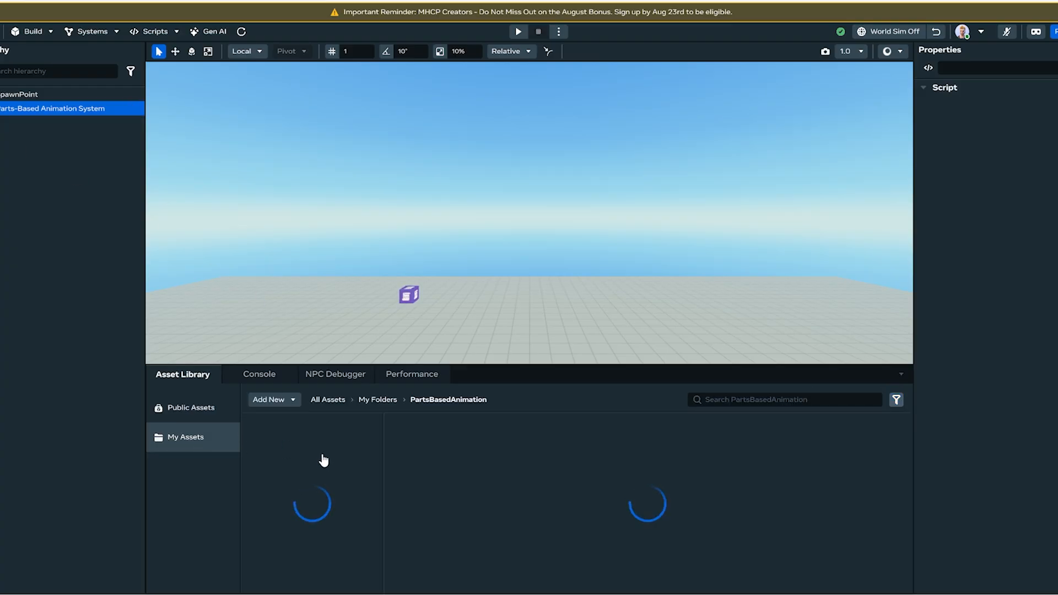
{"action": "left_click", "coordinate": [293, 467]}
{"action": "left_click", "coordinate": [308, 483]}
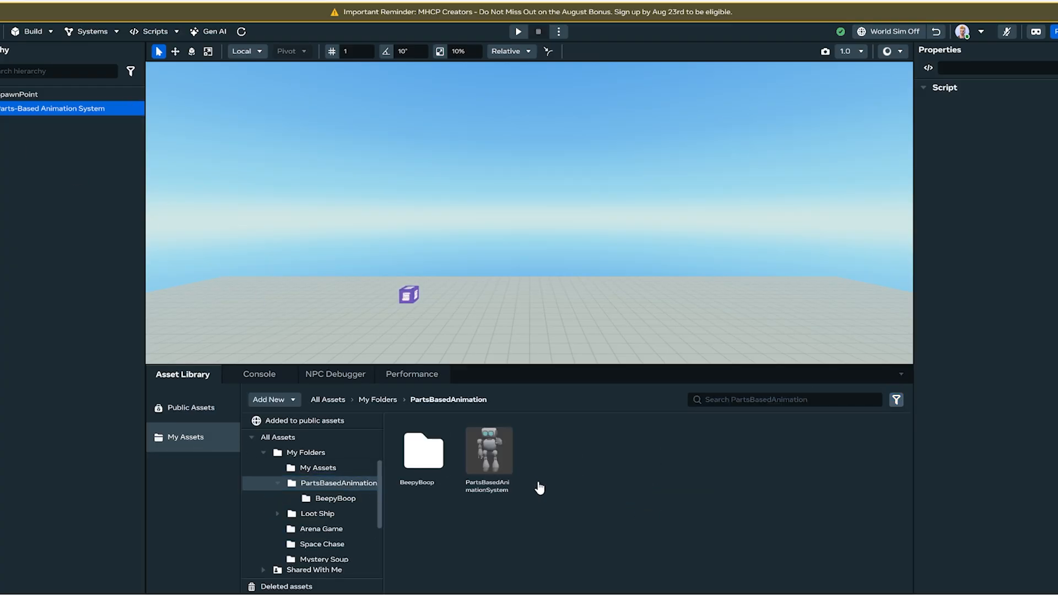
{"action": "double_click", "coordinate": [424, 457]}
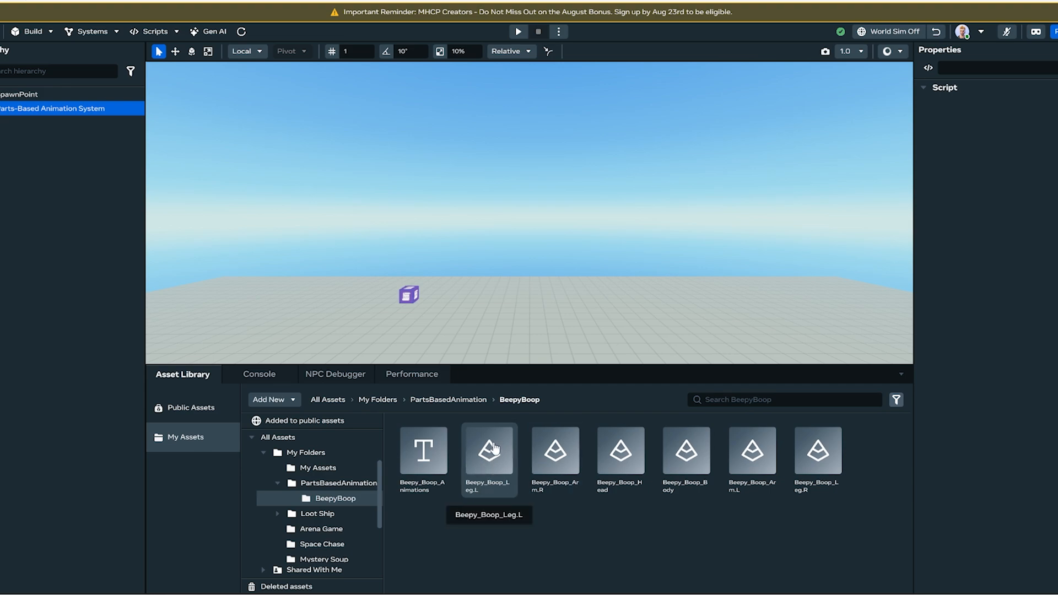
Place the six Beepy_Boop mesh parts in the world: left leg, right arm, head, body, left arm and right leg
{"action": "left_click_drag", "start_coordinate": [510, 453], "coordinate": [517, 340]}
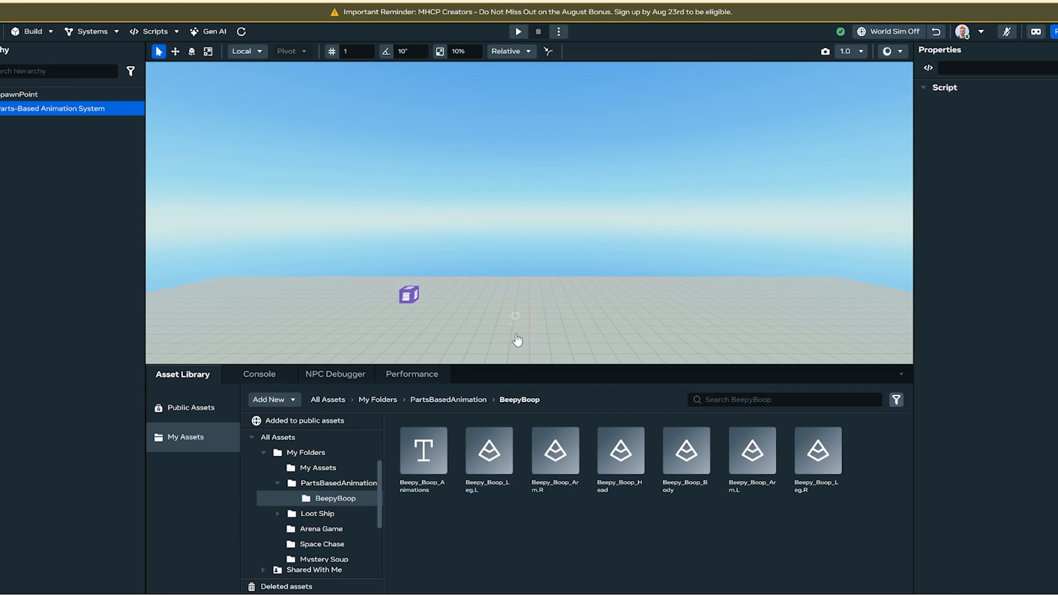
{"action": "left_click_drag", "start_coordinate": [569, 455], "coordinate": [603, 338]}
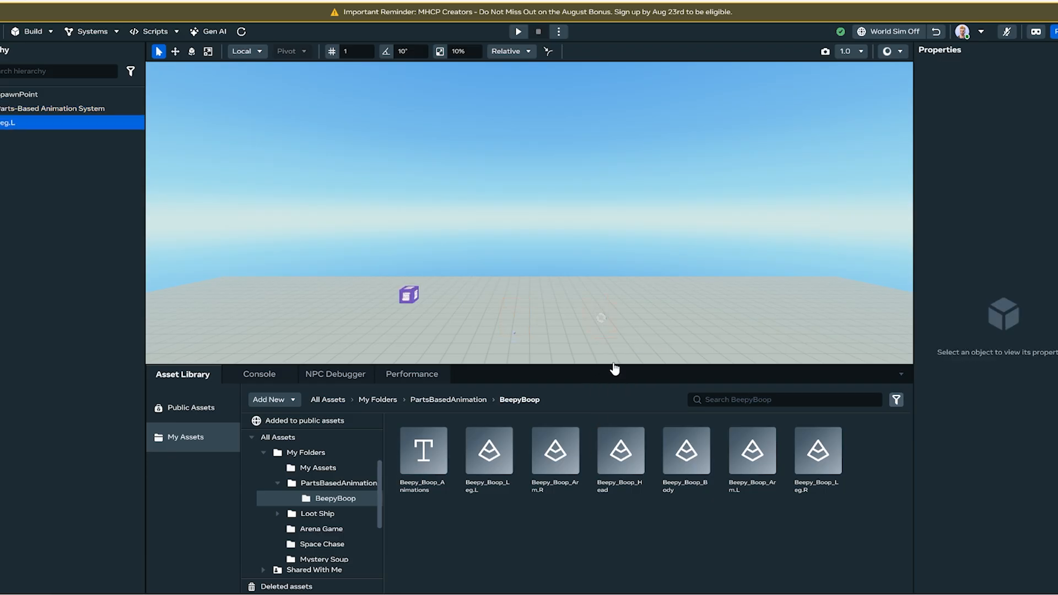
{"action": "mouse_move", "coordinate": [625, 465]}
{"action": "left_mouse_down"}
{"action": "mouse_move", "coordinate": [661, 333]}
{"action": "mouse_move", "coordinate": [709, 373]}
{"action": "mouse_move", "coordinate": [708, 338]}
{"action": "left_mouse_up"}
{"action": "left_click_drag", "start_coordinate": [754, 458], "coordinate": [623, 333]}
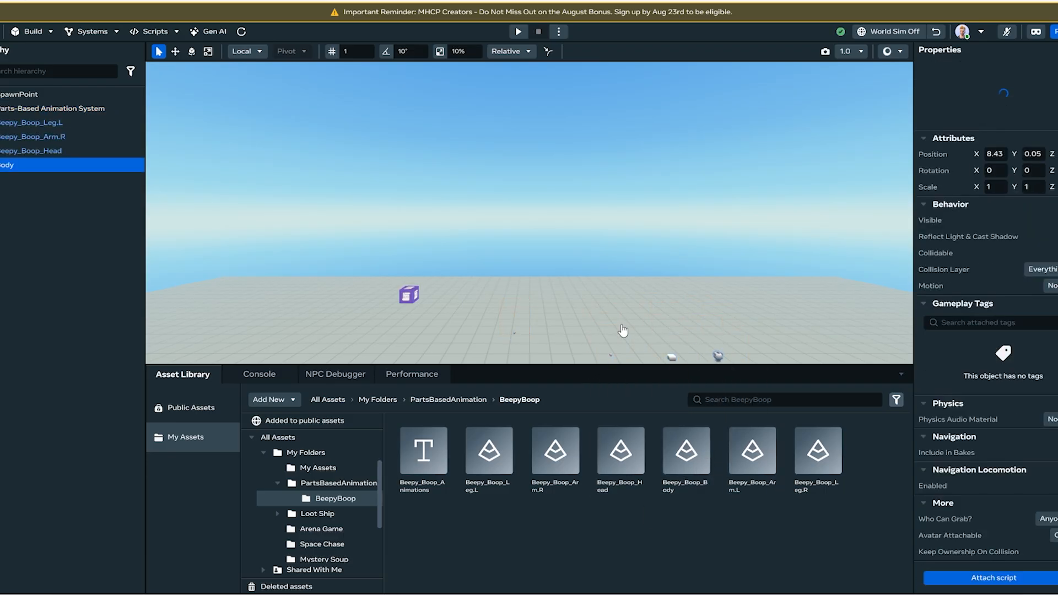
{"action": "mouse_move", "coordinate": [825, 465]}
{"action": "left_mouse_down"}
{"action": "mouse_move", "coordinate": [751, 311]}
{"action": "mouse_move", "coordinate": [616, 315]}
{"action": "mouse_move", "coordinate": [603, 286]}
{"action": "left_mouse_up"}
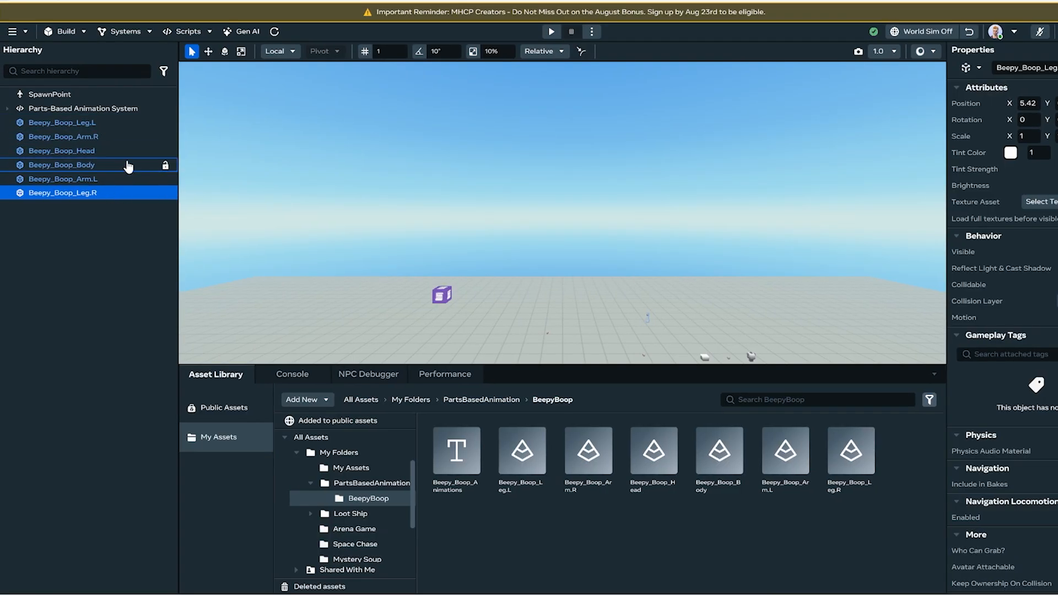
Set Motion to Animated for all six Beepy_Boop parts at once
{"action": "left_click", "coordinate": [117, 123], "text": "shift"}
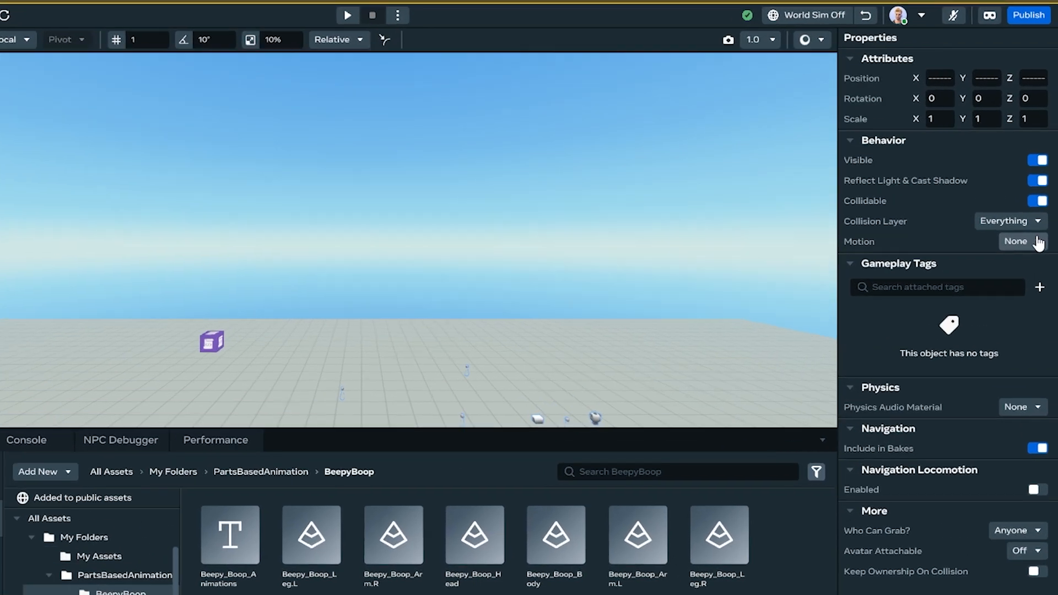
{"action": "left_click", "coordinate": [1030, 214]}
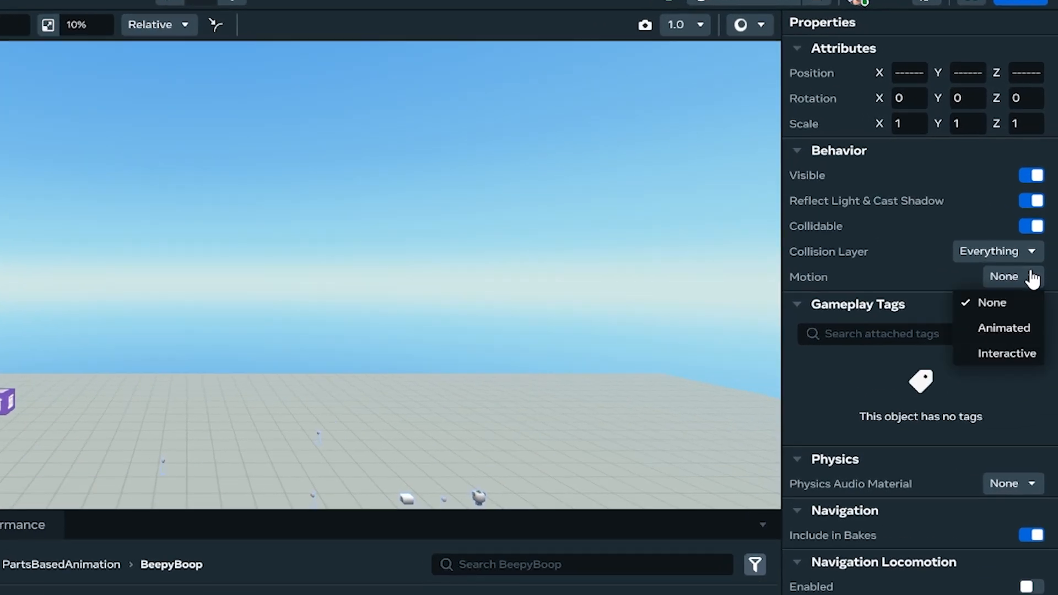
{"action": "left_click", "coordinate": [1019, 333]}
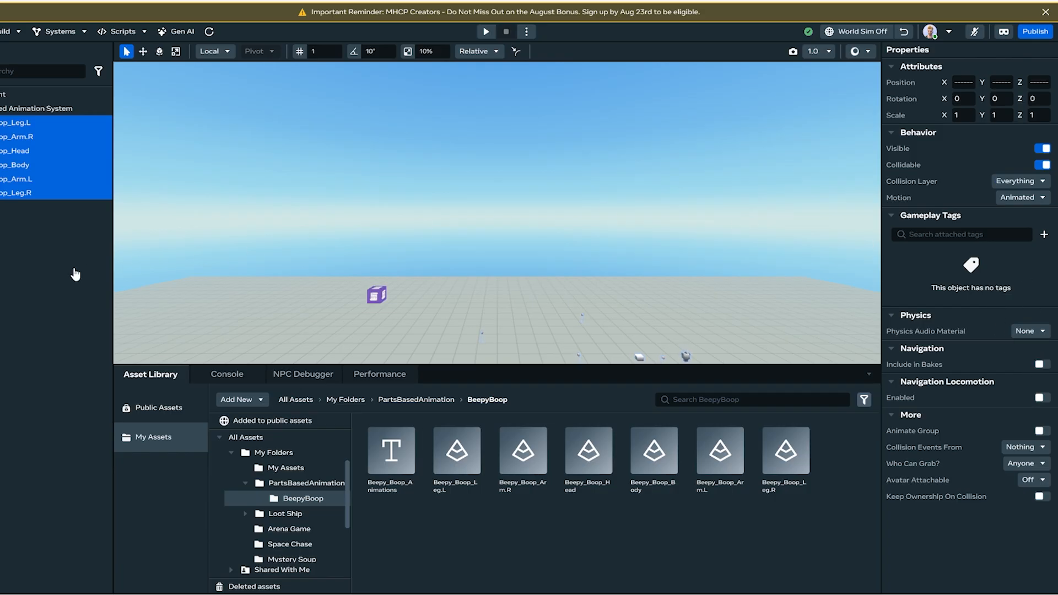
{"action": "left_click", "coordinate": [16, 251]}
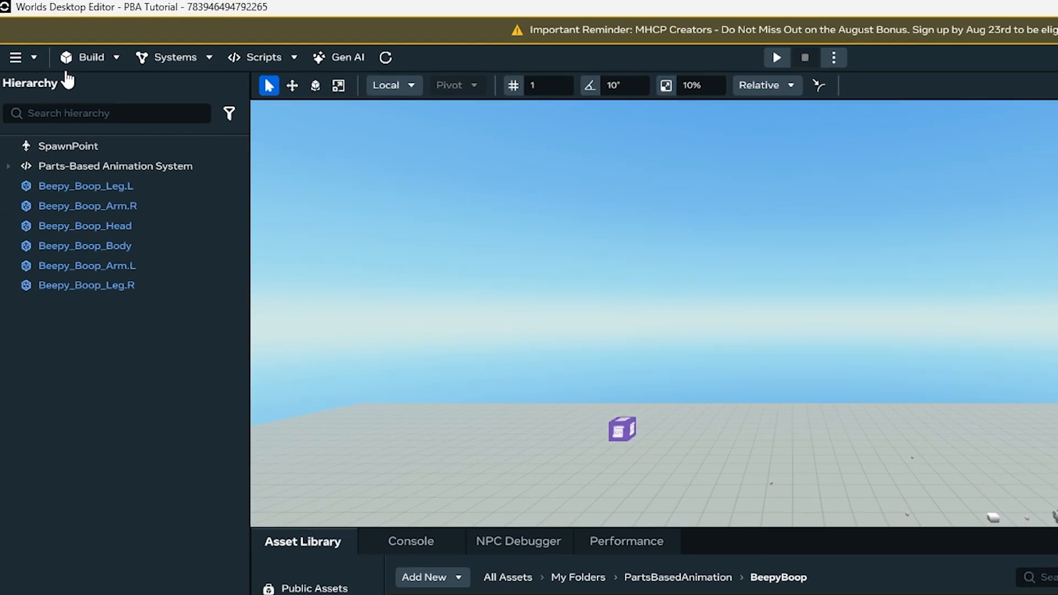
Create an empty object and name it BeepyBoop
{"action": "left_click", "coordinate": [104, 67]}
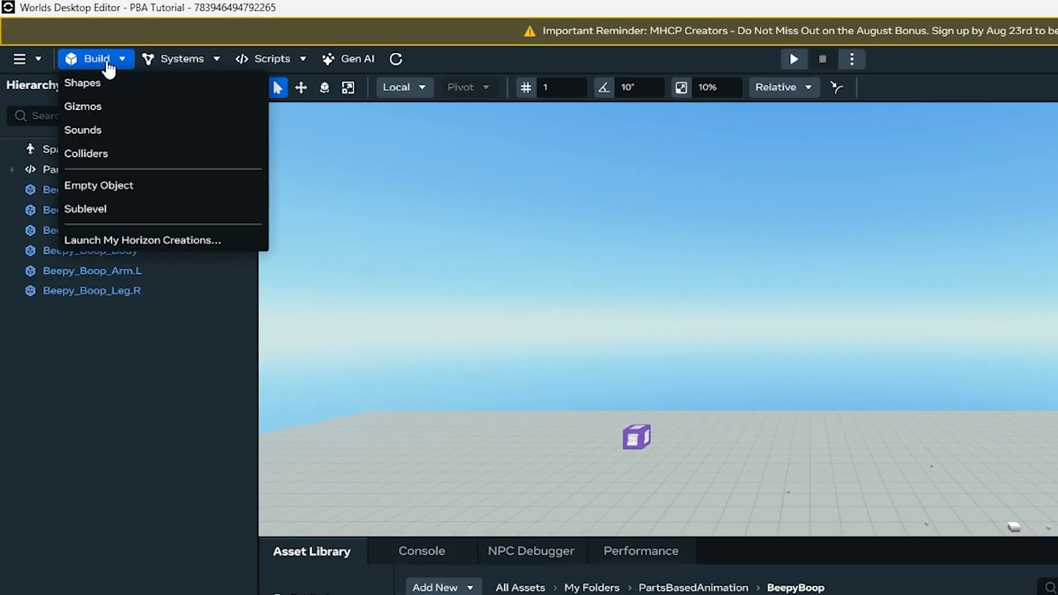
{"action": "left_click", "coordinate": [103, 185]}
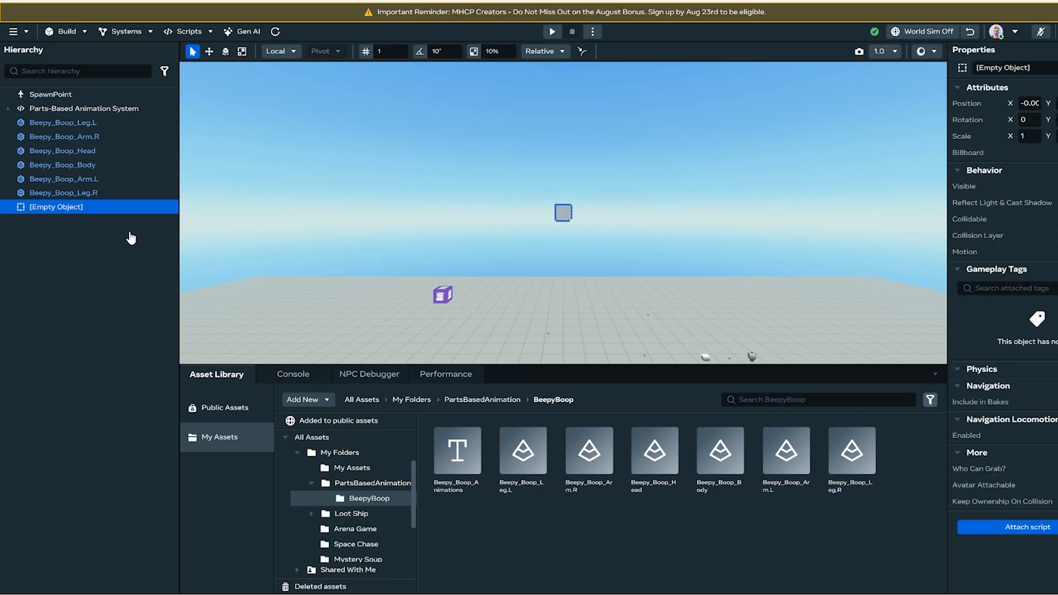
{"action": "double_click", "coordinate": [83, 212]}
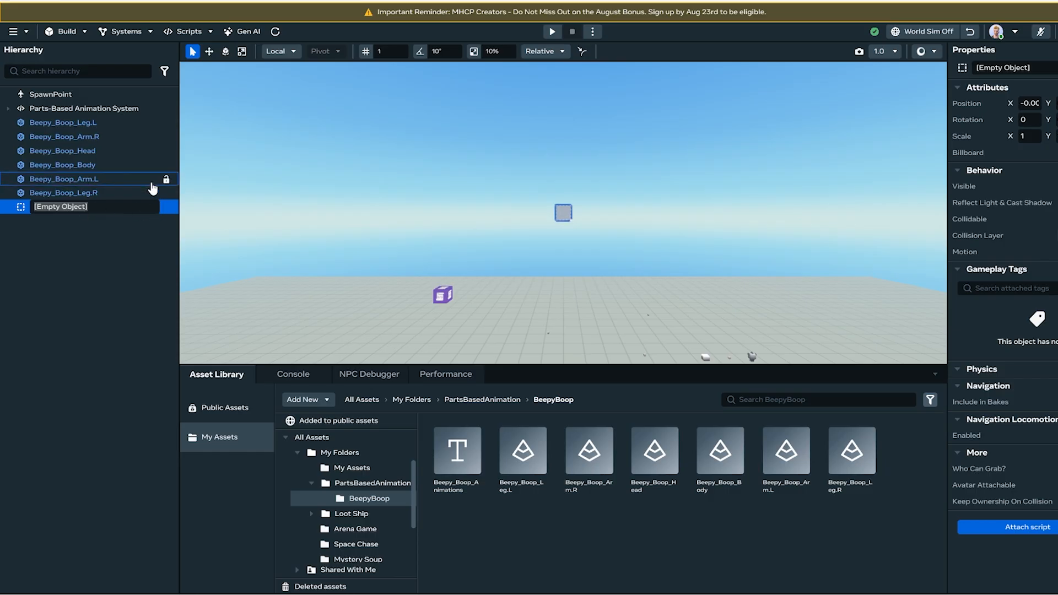
{"action": "type", "text": "Beepy"}
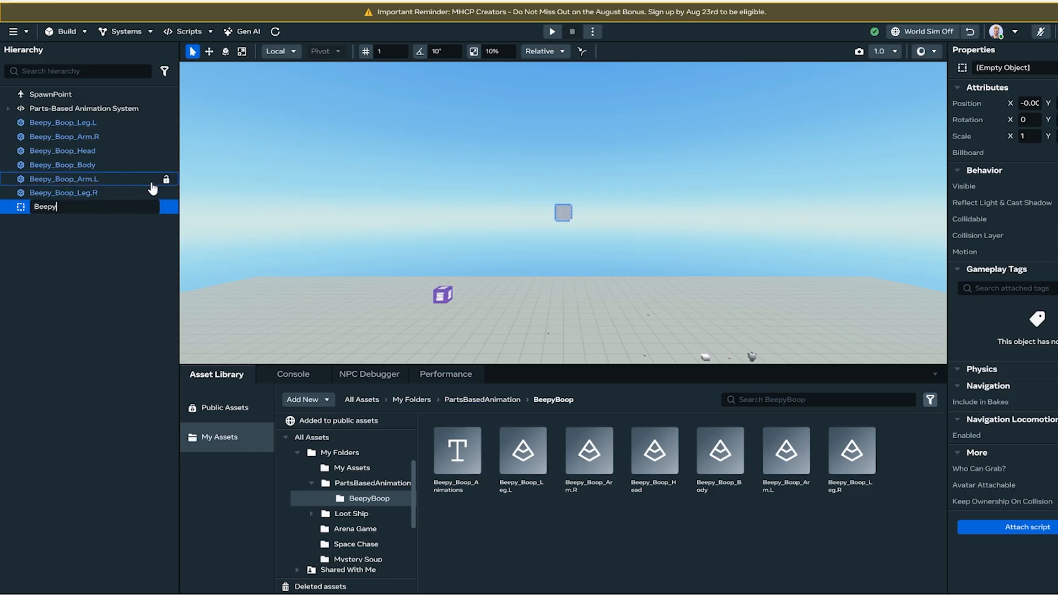
{"action": "type", "text": "Boop"}
{"action": "key", "text": "Return"}
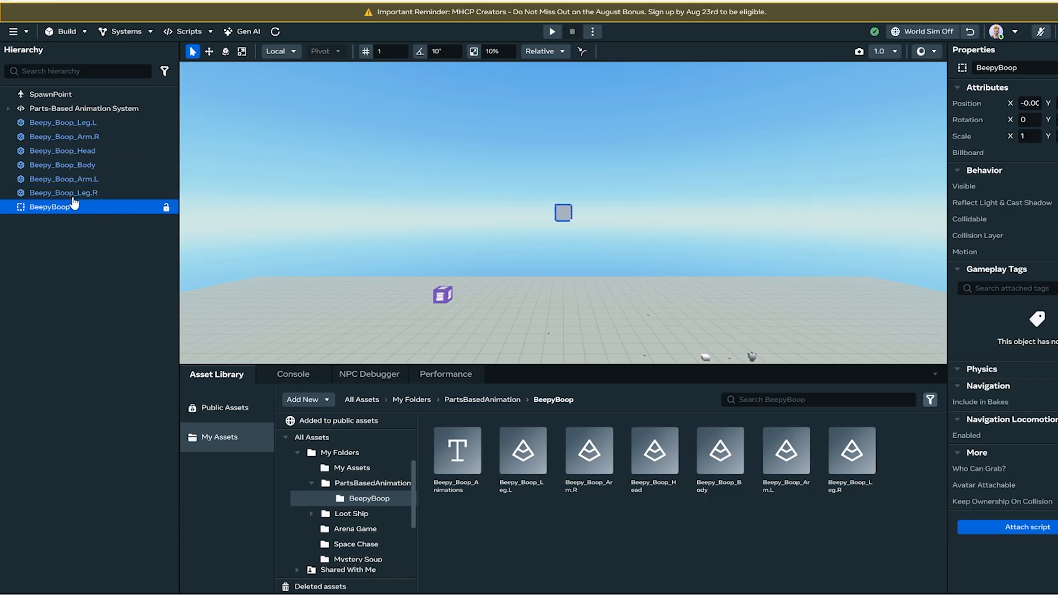
Parent Beepy_Boop_Body to the BeepyBoop object, and parent the head and both arms to Beepy_Boop_Body
{"action": "left_click_drag", "start_coordinate": [92, 167], "coordinate": [91, 209]}
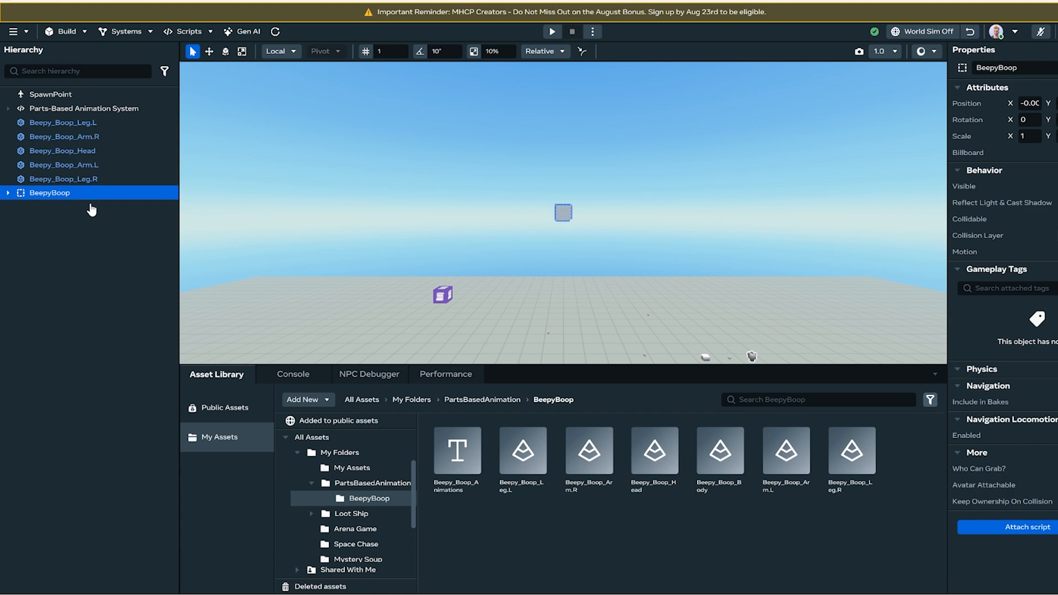
{"action": "left_click", "coordinate": [8, 193]}
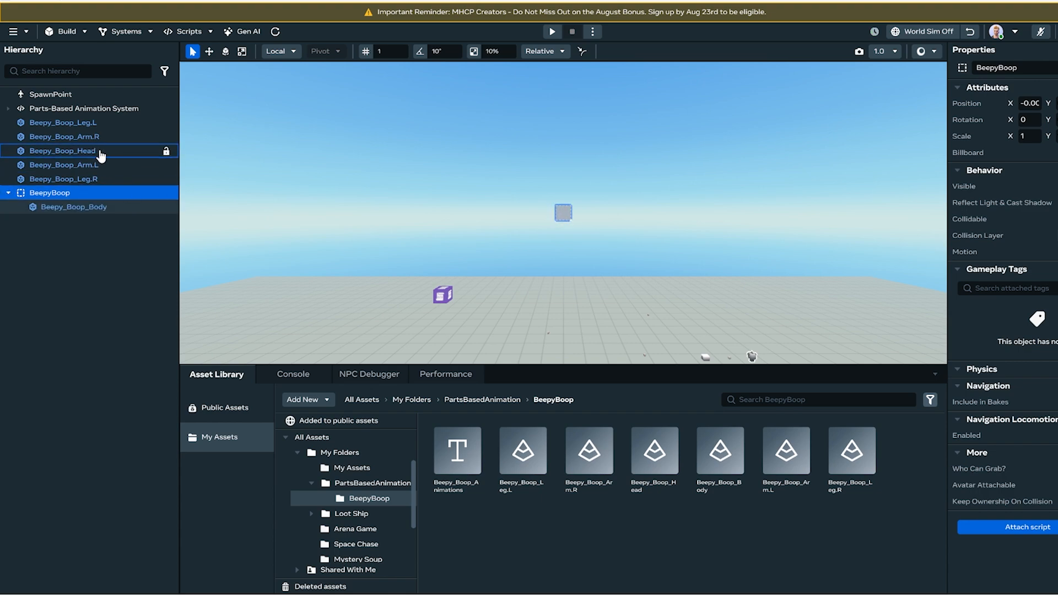
{"action": "left_click_drag", "start_coordinate": [97, 153], "coordinate": [96, 211]}
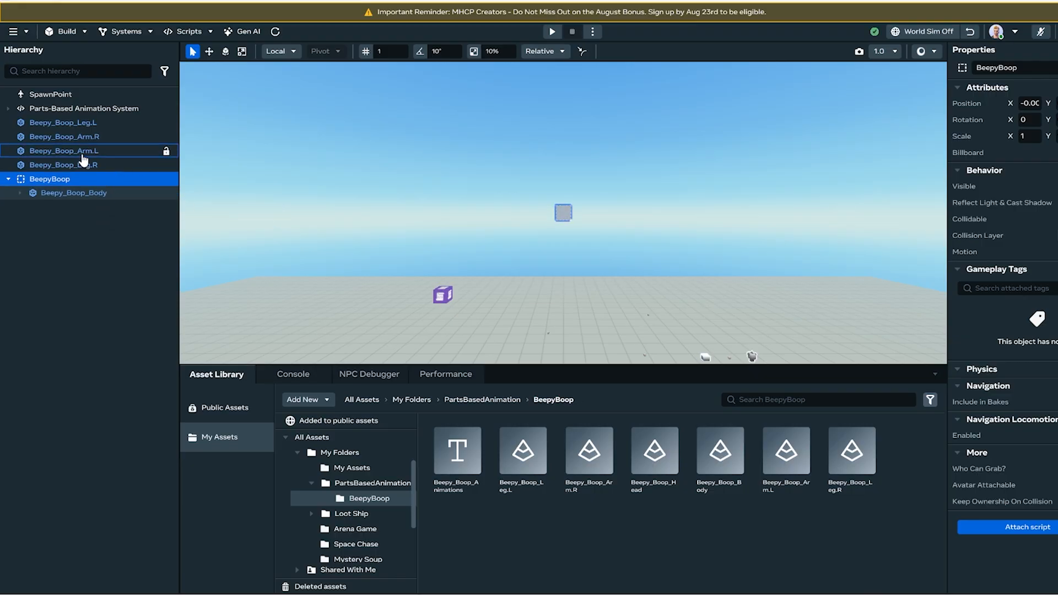
{"action": "left_click", "coordinate": [84, 152]}
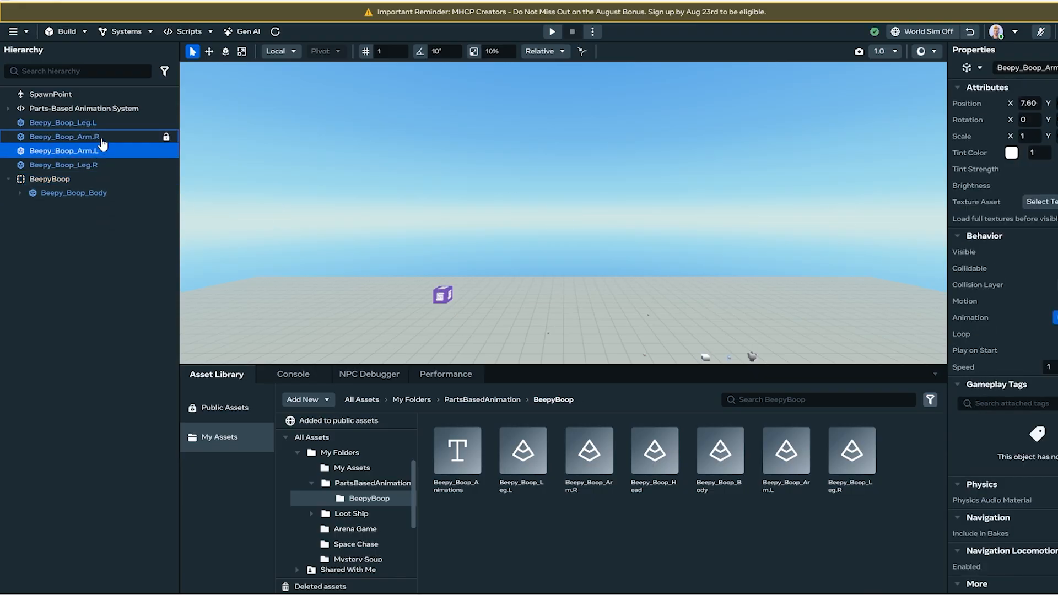
{"action": "left_click", "coordinate": [101, 139], "text": "ctrl"}
{"action": "left_click_drag", "start_coordinate": [100, 137], "coordinate": [117, 197]}
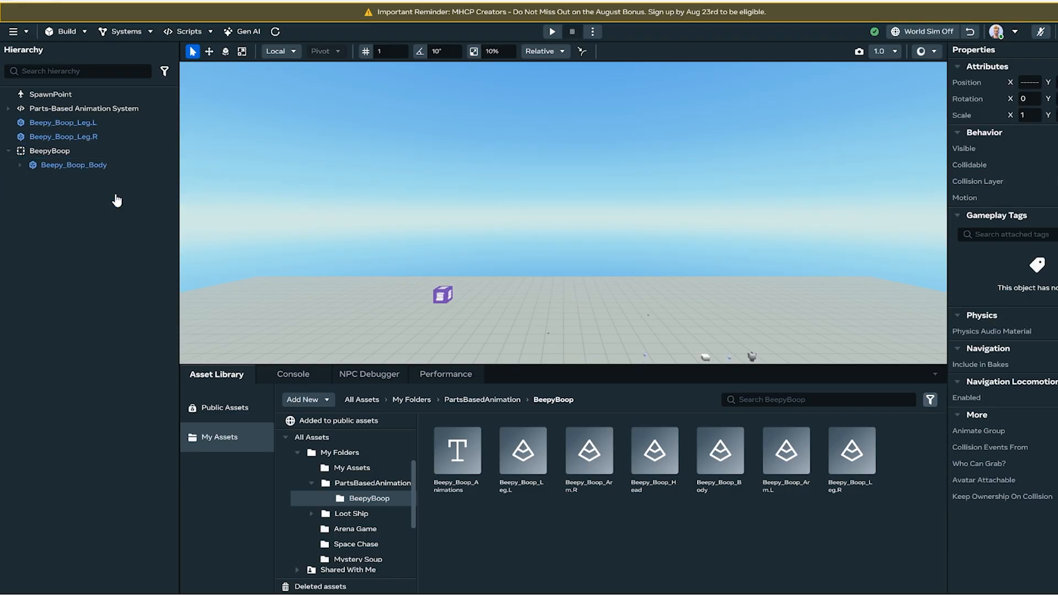
Parent Beepy_Boop_Leg.L and Beepy_Boop_Leg.R directly to the BeepyBoop object
{"action": "left_click", "coordinate": [95, 141]}
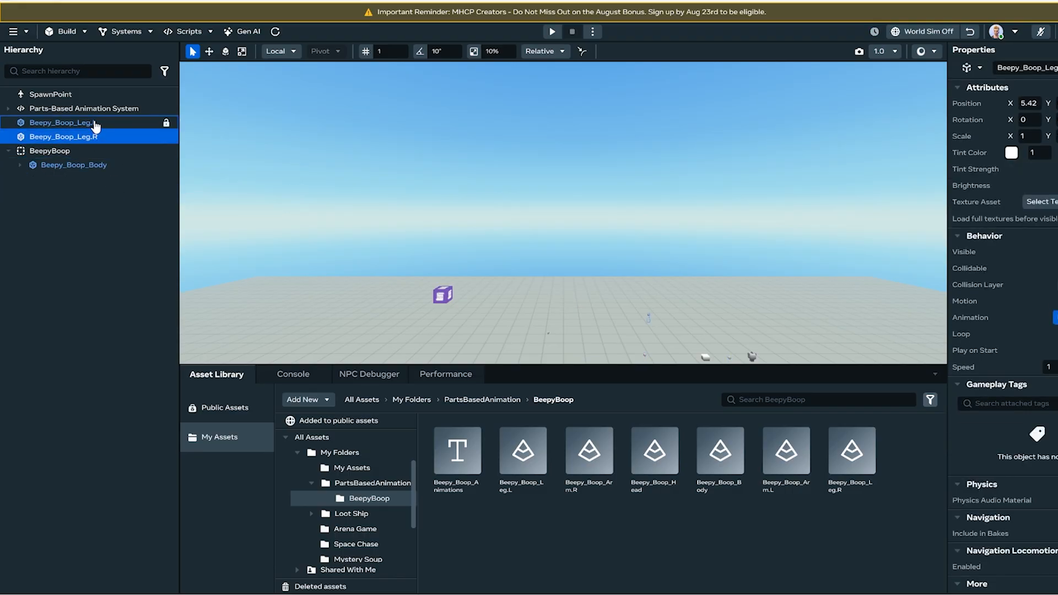
{"action": "left_click", "coordinate": [98, 126], "text": "ctrl"}
{"action": "left_click_drag", "start_coordinate": [88, 124], "coordinate": [69, 153]}
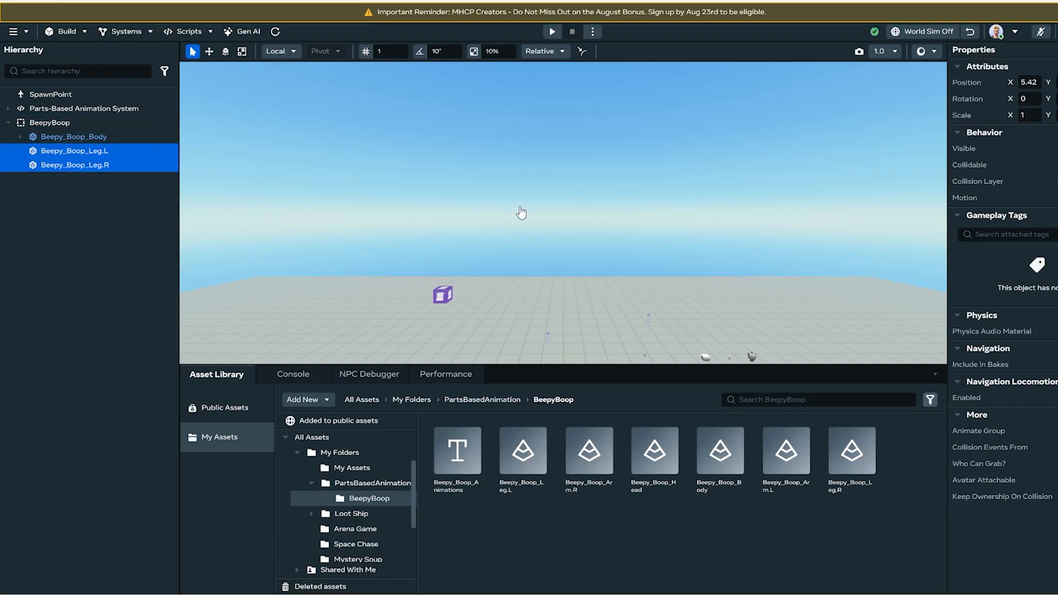
Set the position of Beepy_Boop_Body and both legs together to 0 on every axis
{"action": "right_click_drag", "start_coordinate": [713, 262], "coordinate": [744, 361]}
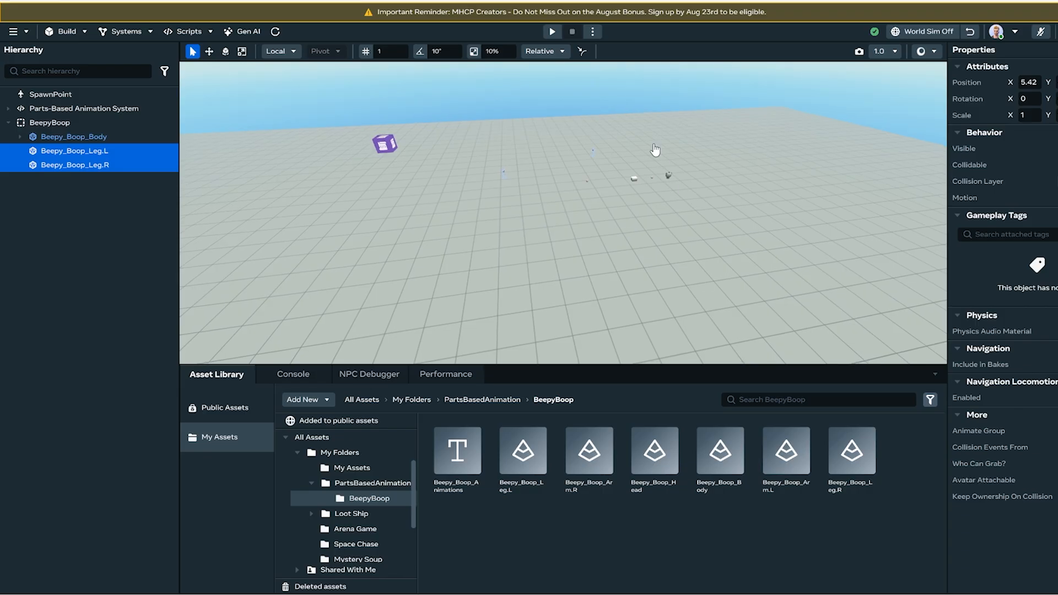
{"action": "scroll", "coordinate": [655, 150], "scroll_direction": "up", "scroll_amount": 3}
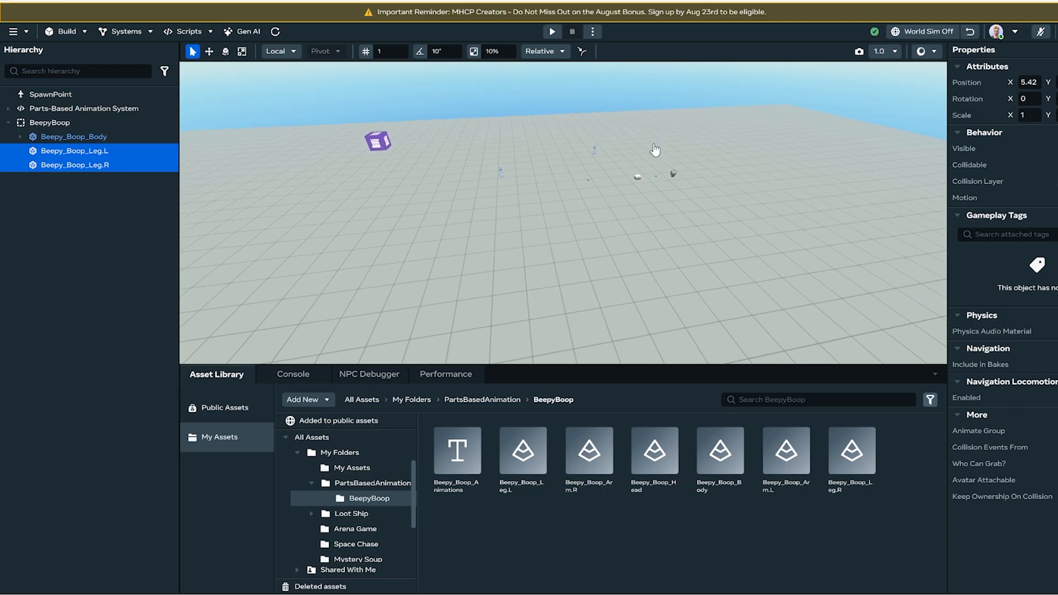
{"action": "scroll", "coordinate": [655, 150], "scroll_direction": "down", "scroll_amount": 2}
{"action": "left_click", "coordinate": [117, 144], "text": "ctrl"}
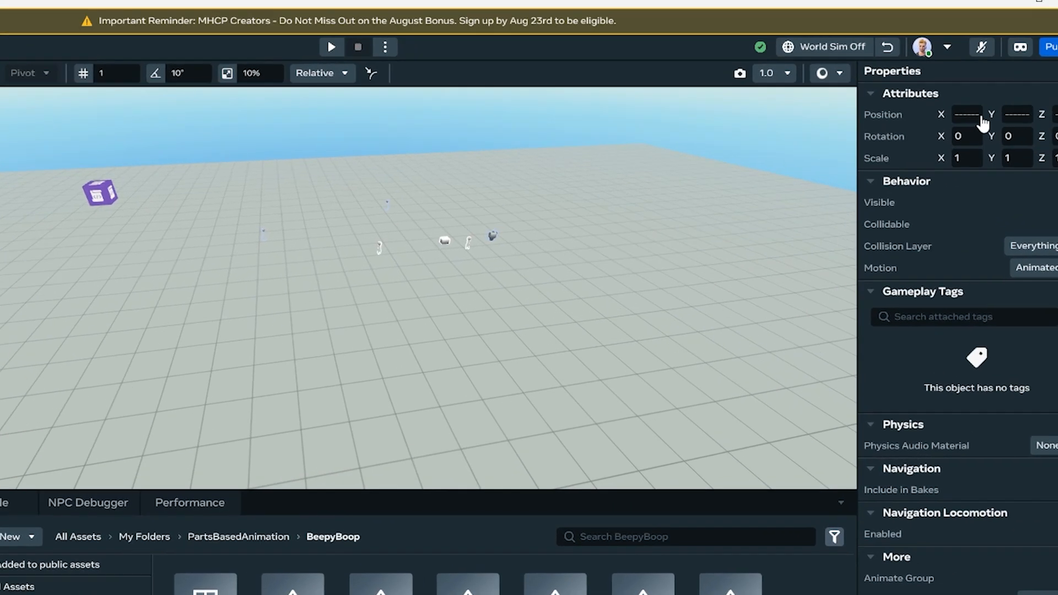
{"action": "left_click", "coordinate": [1038, 83]}
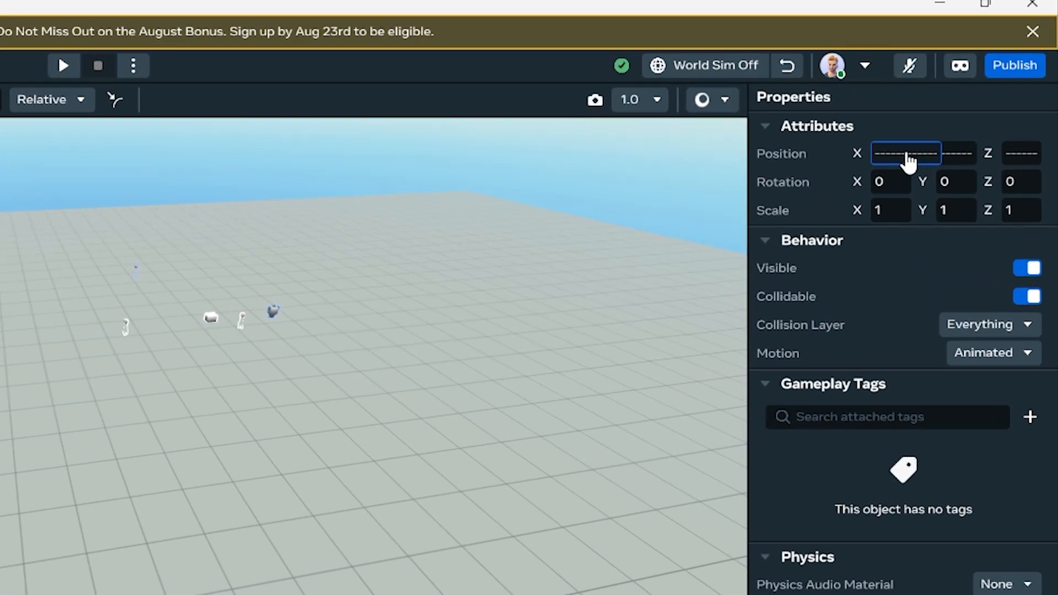
{"action": "type", "text": "0"}
{"action": "key", "text": "Tab"}
{"action": "type", "text": "0"}
{"action": "key", "text": "Tab"}
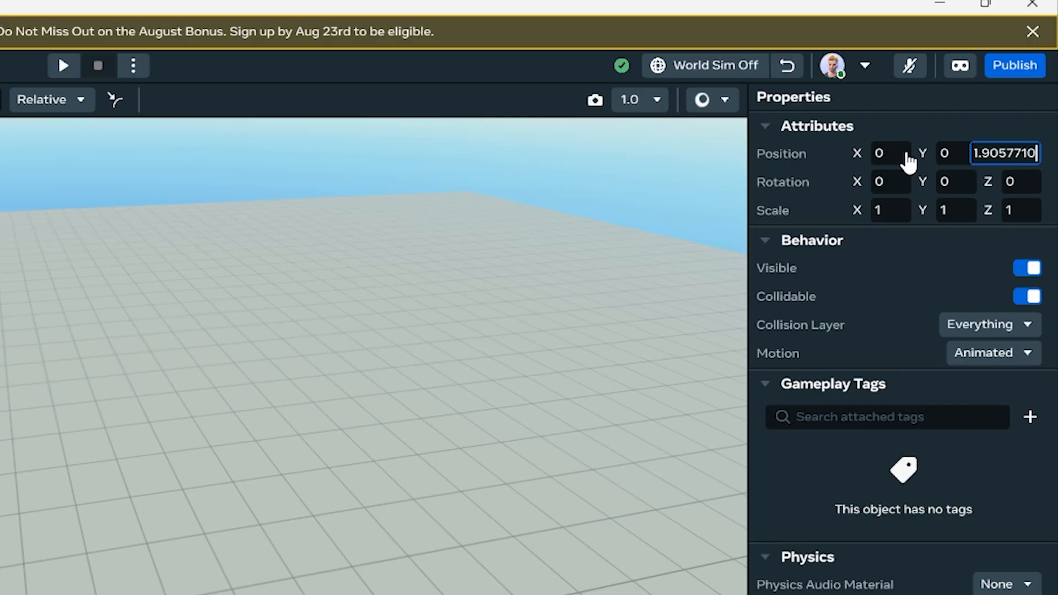
{"action": "key", "text": "Return"}
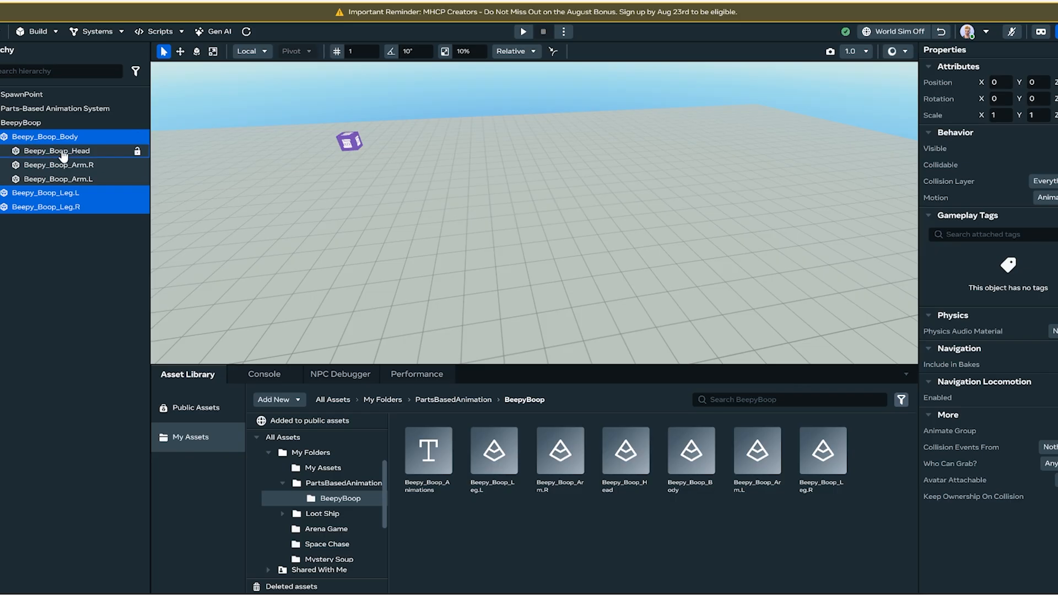
Set the position of Beepy_Boop_Head and both arms together to 0 on every axis
{"action": "left_click", "coordinate": [64, 151]}
{"action": "left_click", "coordinate": [58, 179], "text": "shift"}
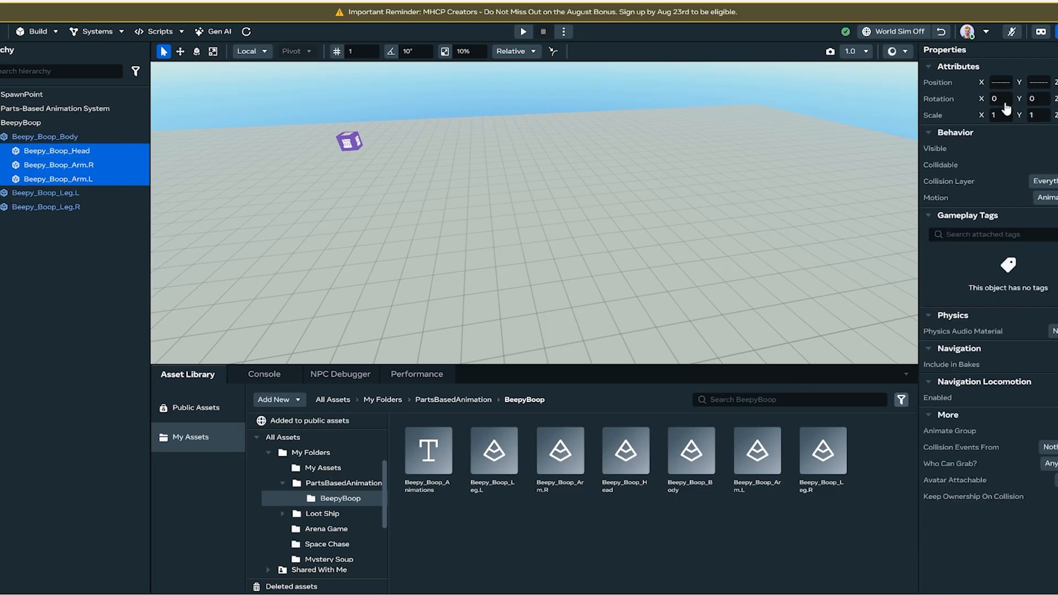
{"action": "left_click", "coordinate": [1000, 83]}
{"action": "key", "text": "Tab"}
{"action": "key", "text": "Tab"}
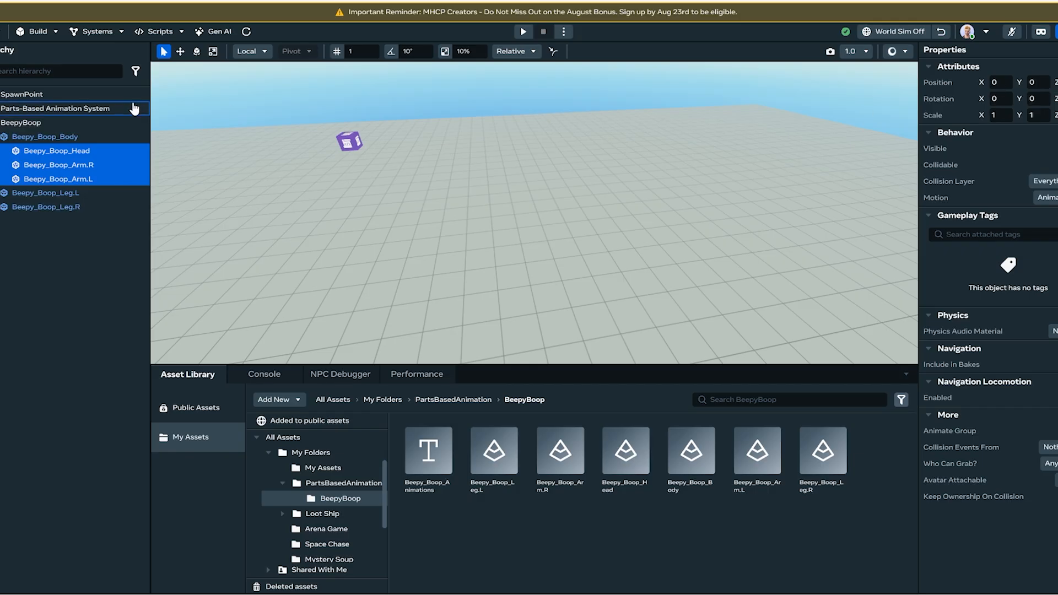
{"action": "left_click", "coordinate": [97, 154]}
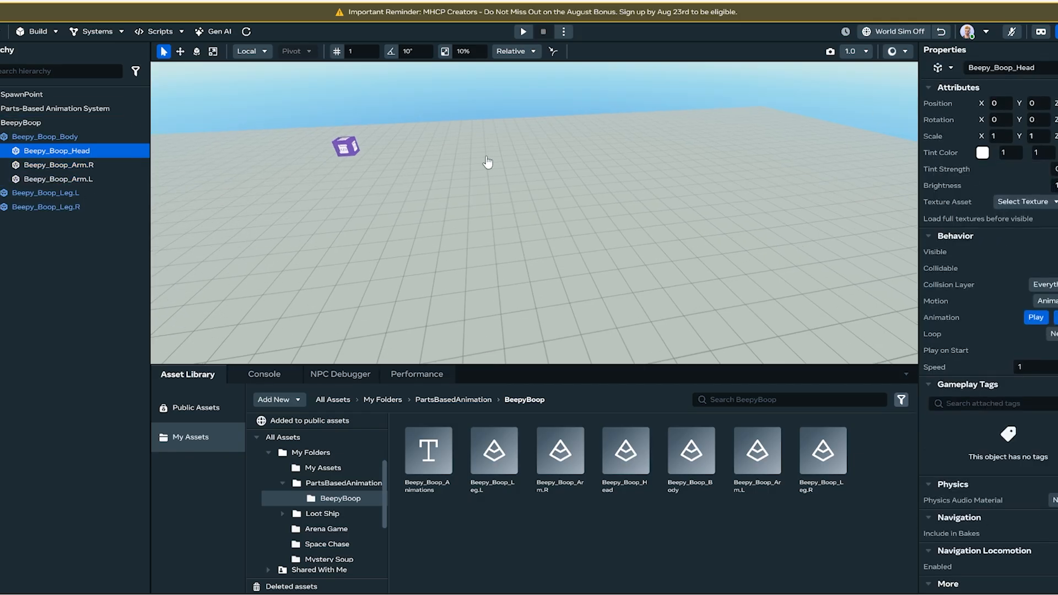
{"action": "key", "text": "f"}
{"action": "right_click_drag", "start_coordinate": [664, 245], "coordinate": [653, 191]}
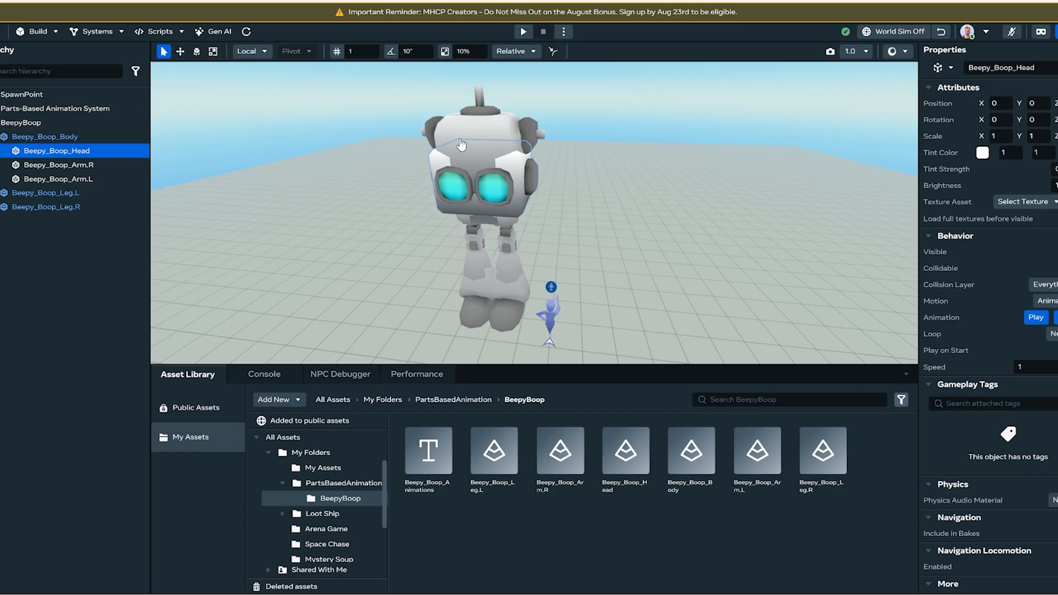
Create a new script named BeepyBoop and attach it to the BeepyBoop parent object
{"action": "left_click", "coordinate": [22, 123]}
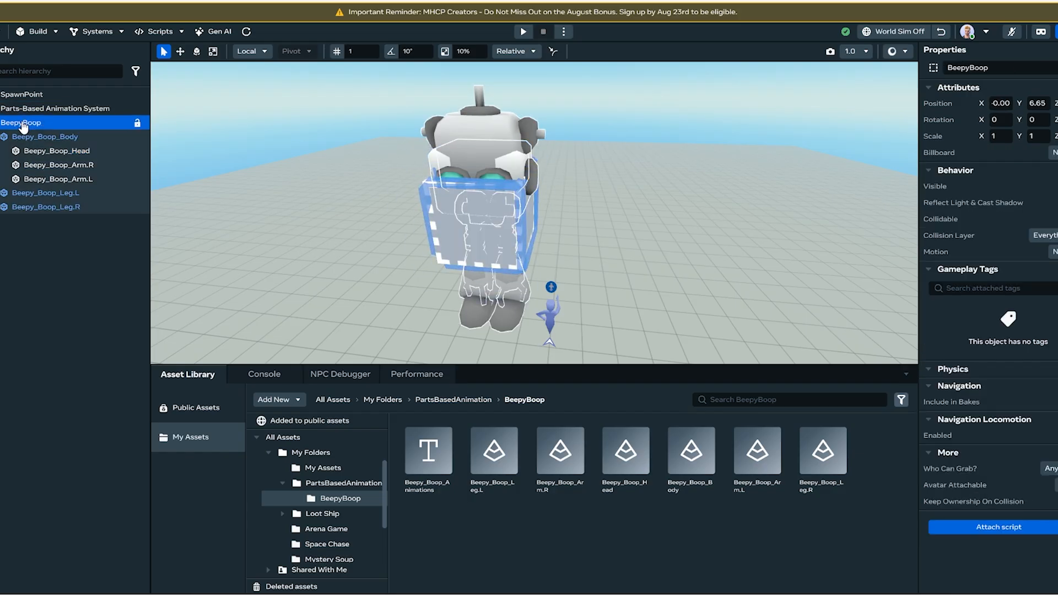
{"action": "left_click", "coordinate": [0, 137]}
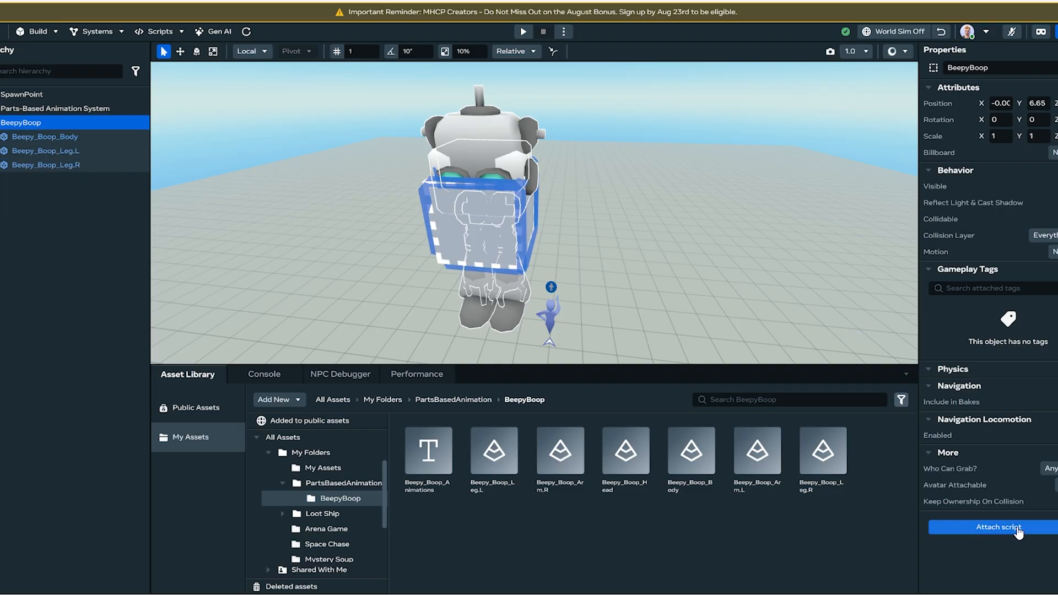
{"action": "left_click", "coordinate": [992, 527]}
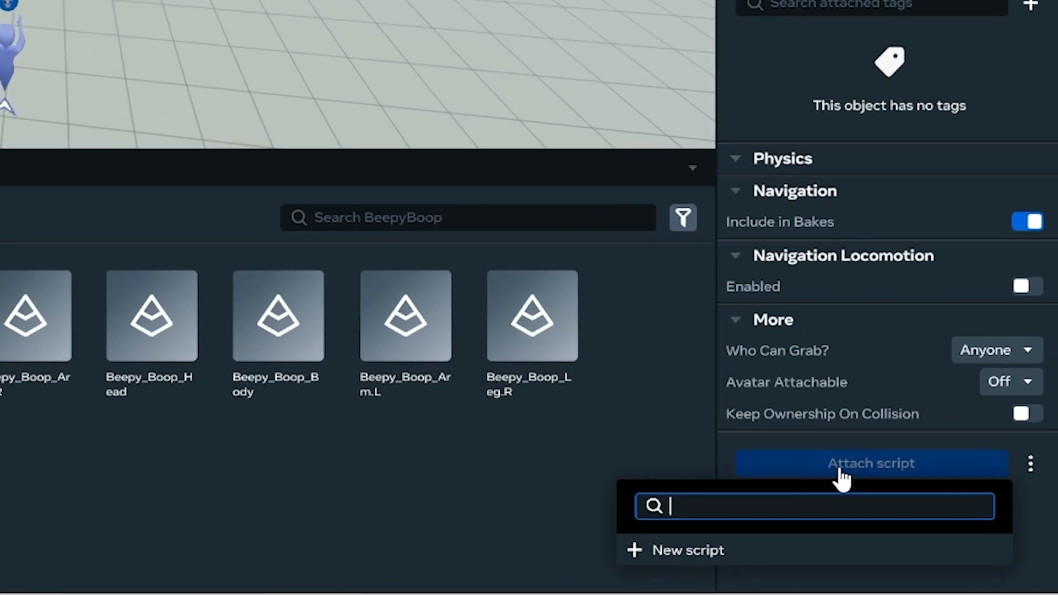
{"action": "left_click", "coordinate": [811, 562]}
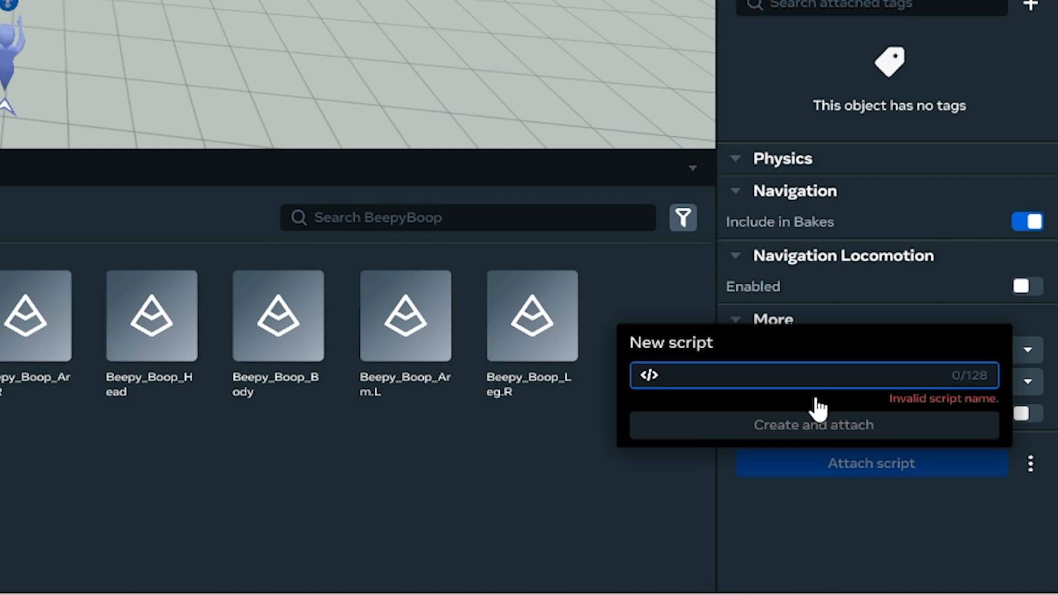
{"action": "type", "text": "BeepyBo"}
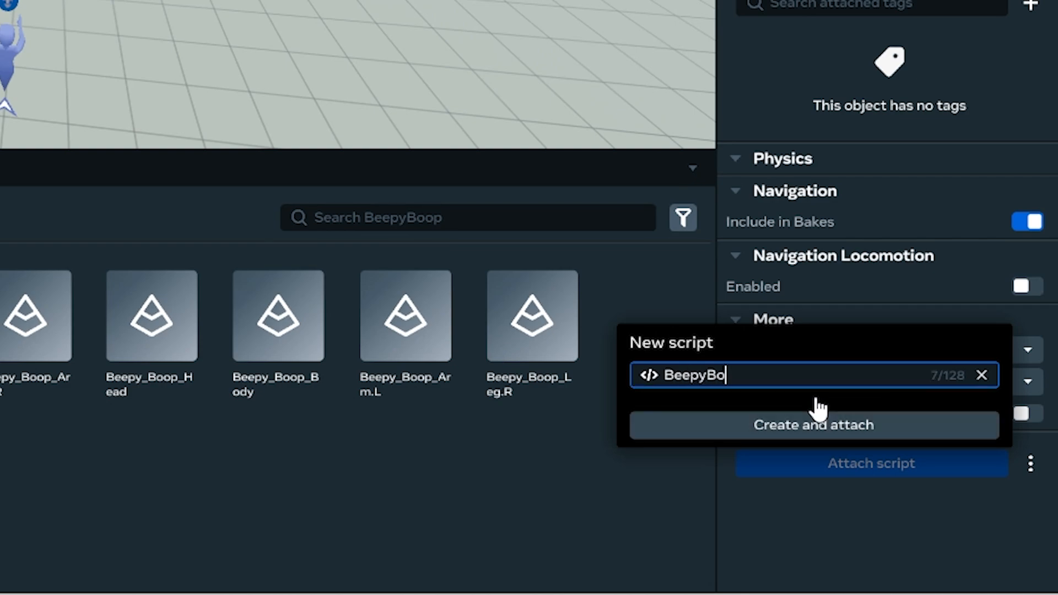
{"action": "type", "text": "op"}
{"action": "left_click", "coordinate": [821, 427]}
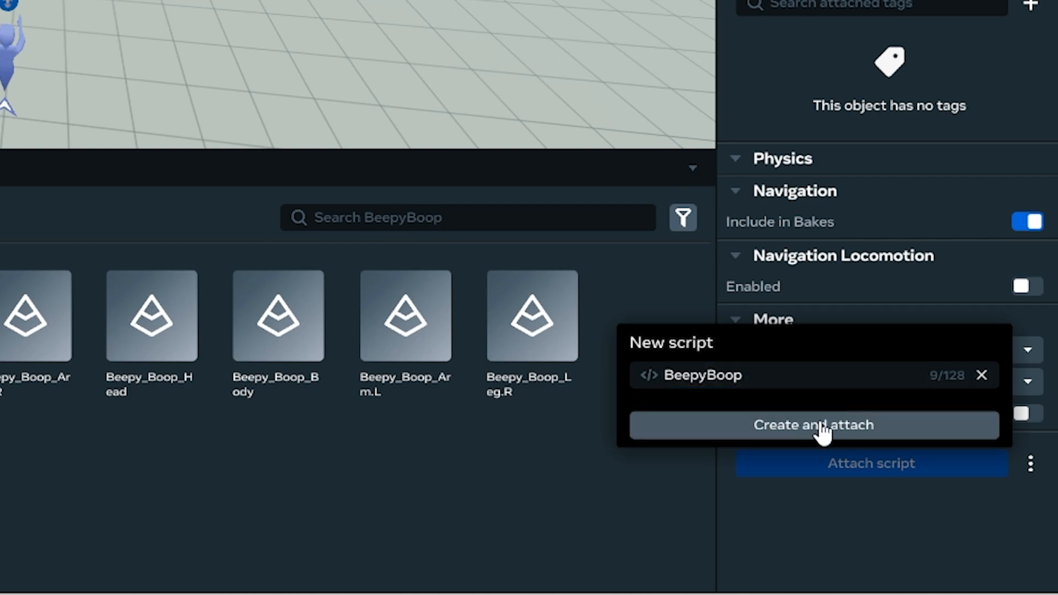